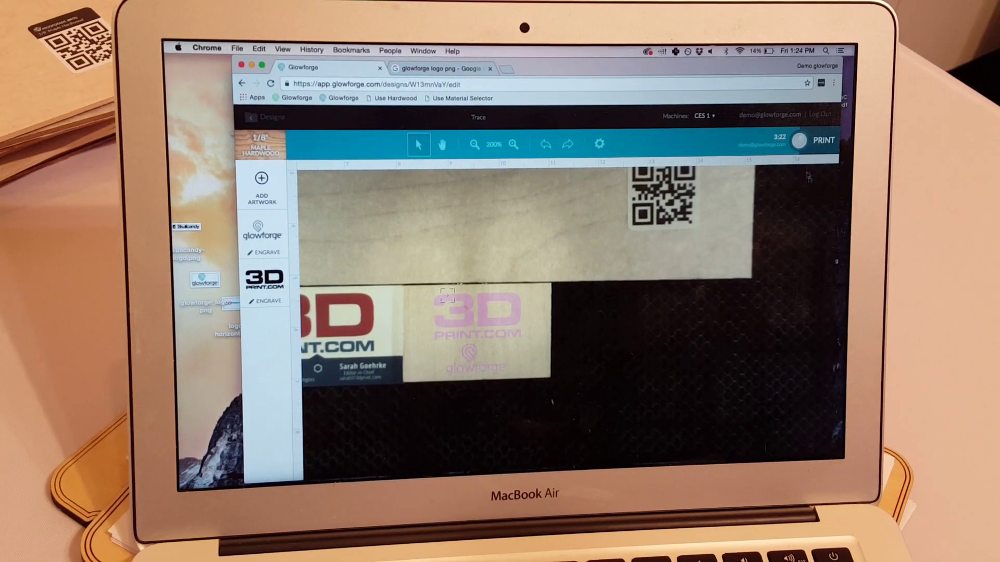
- Zoom out from 200% to 100% to show the whole maple board and logos
left_click(781, 147)
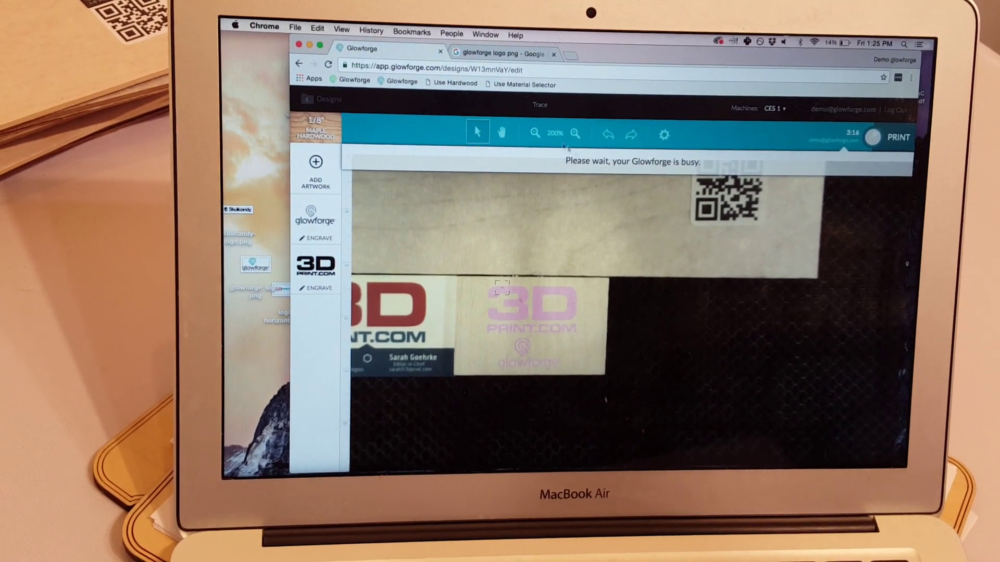
left_click(530, 129)
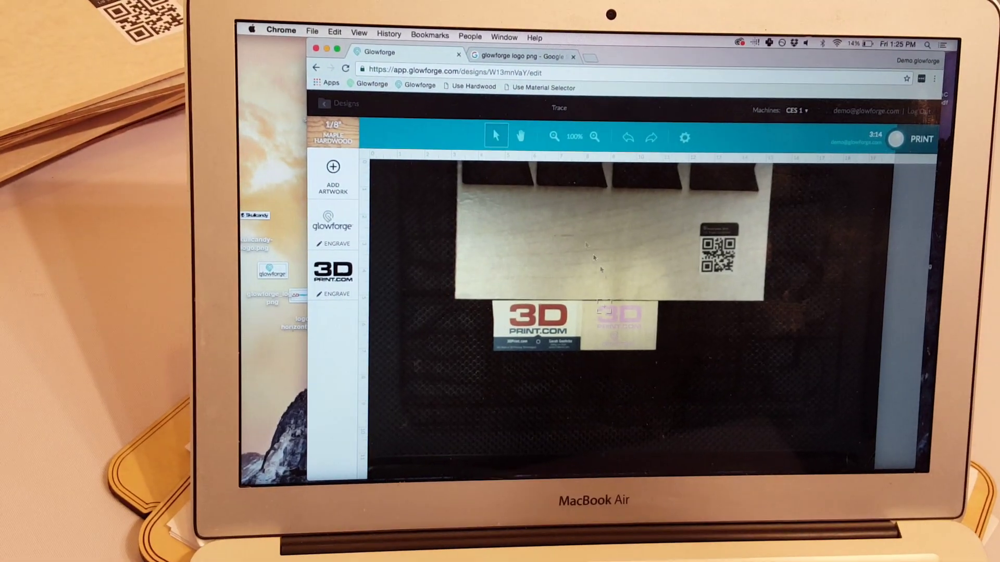
- Switch the glowforge logo to Manual engrave at 5% power and 335 speed
left_click(328, 245)
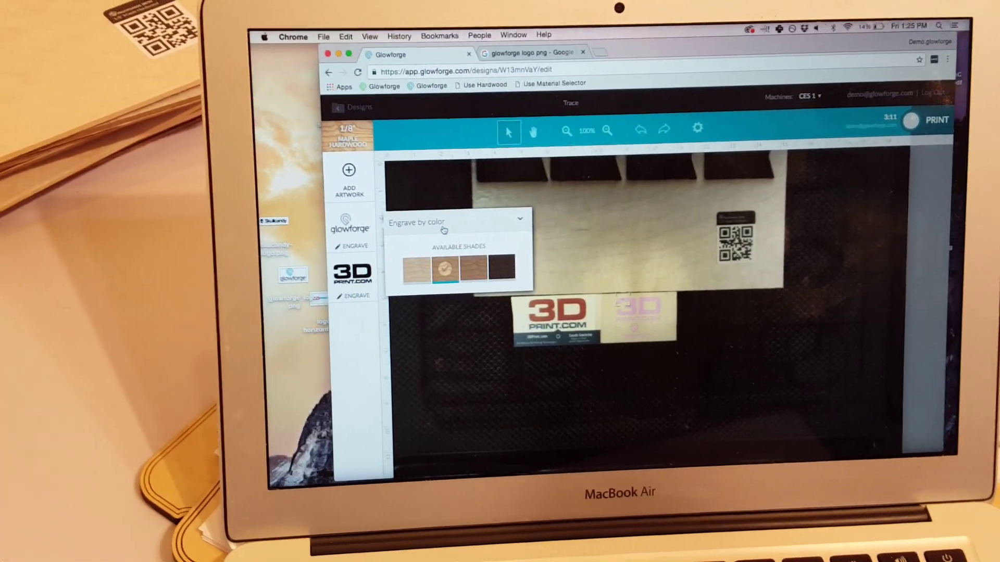
left_click(444, 228)
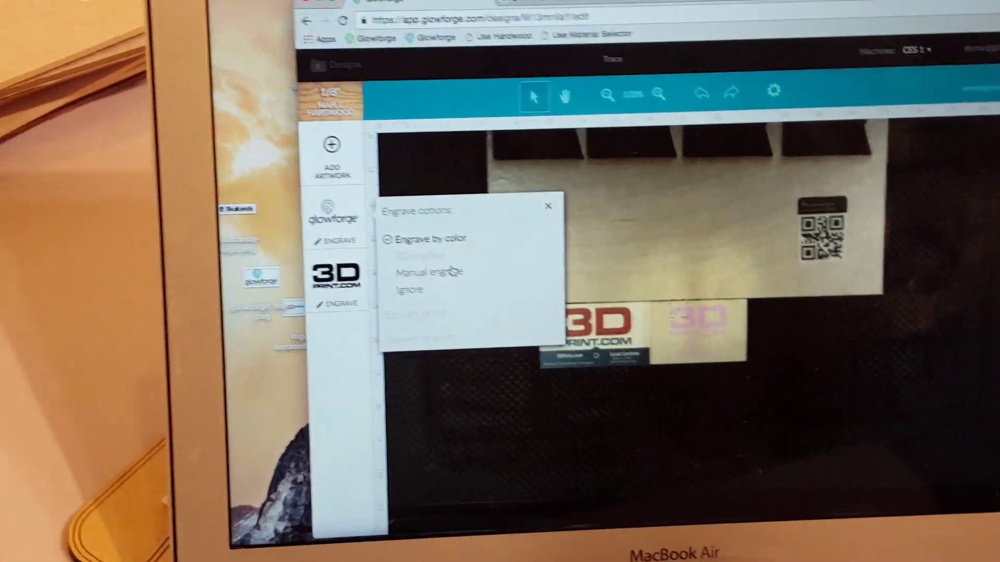
left_click(439, 259)
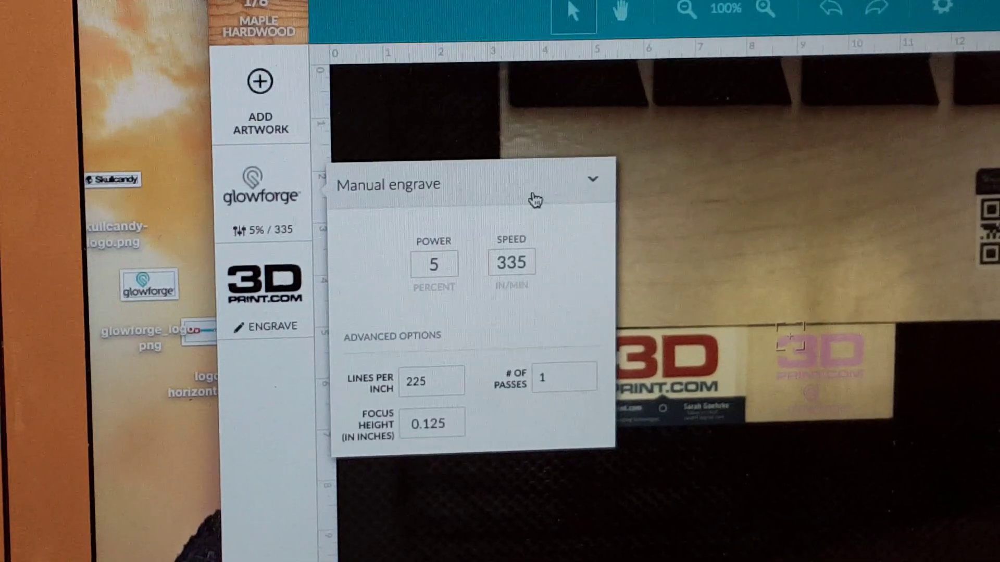
left_click(535, 191)
left_click(487, 129)
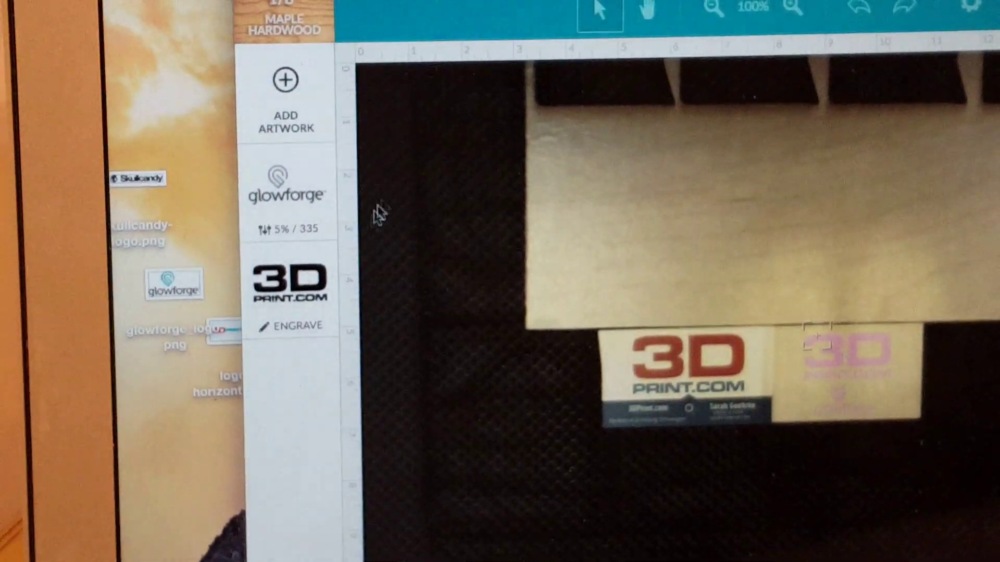